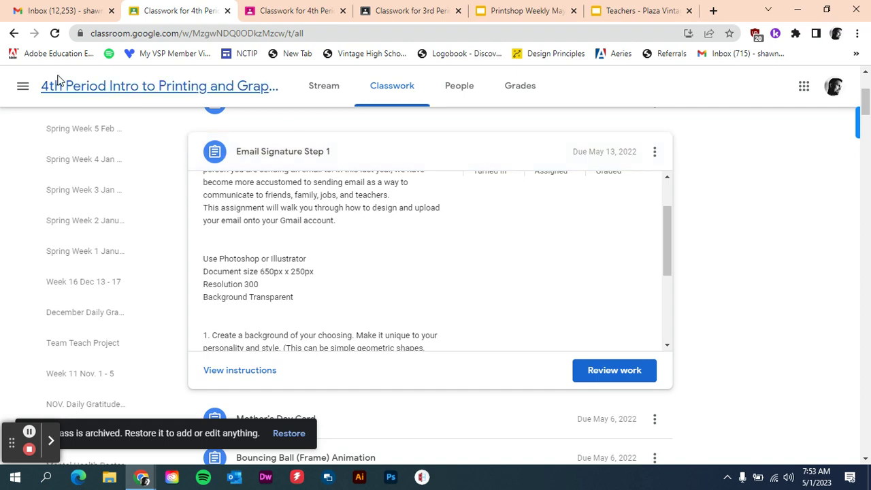
# Start a new Gmail message and scroll its body to view the existing example signature
pyautogui.click(93, 12)
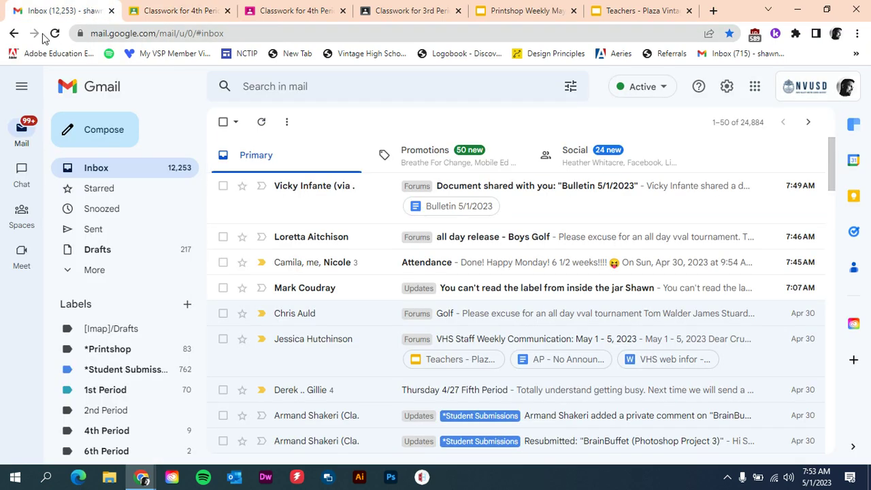
pyautogui.moveTo(29, 170)
pyautogui.click(106, 142)
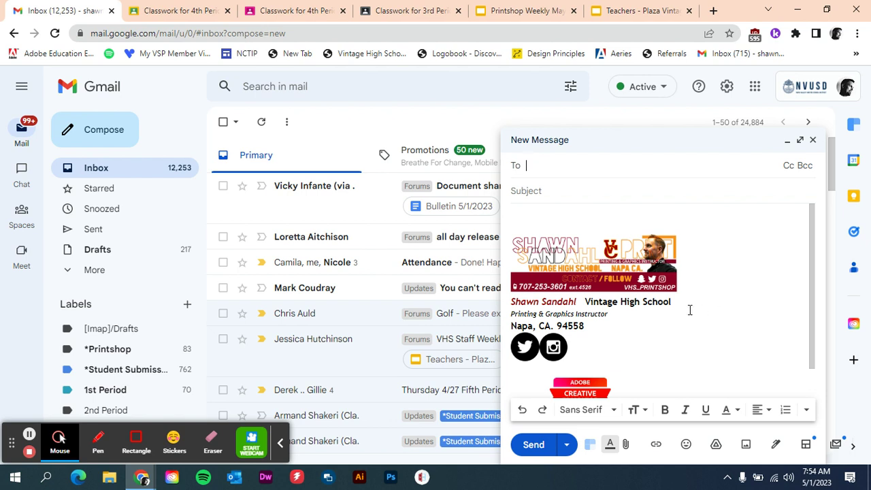
pyautogui.scroll(-2, 689, 310)
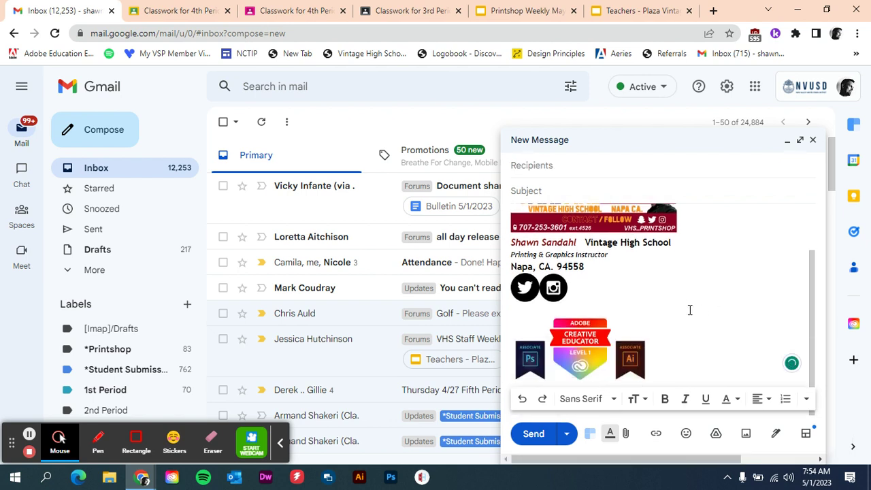
pyautogui.scroll(2, 690, 310)
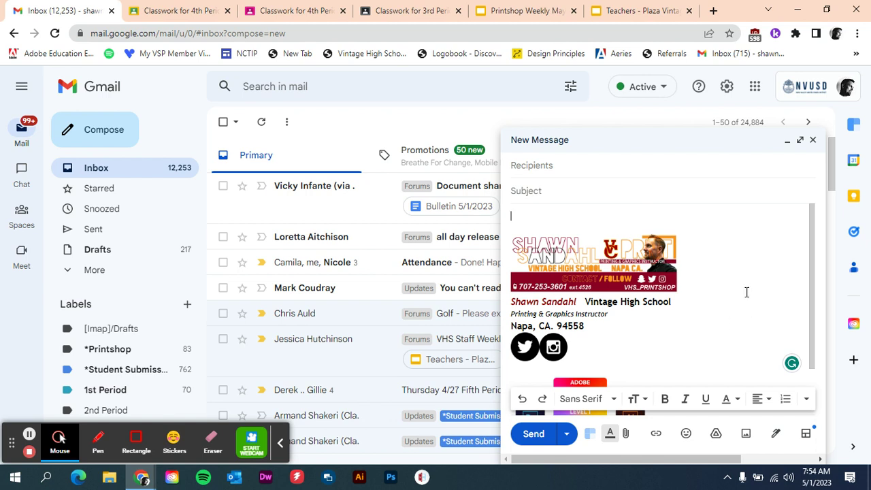
# Discard the Gmail draft, launch Adobe Illustrator 2023, and return to the 4th Period Classroom page
pyautogui.click(813, 140)
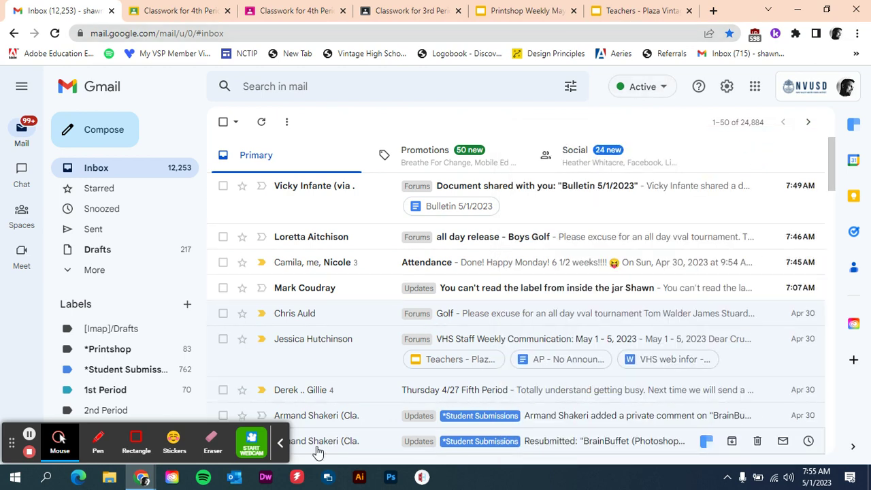
pyautogui.click(15, 479)
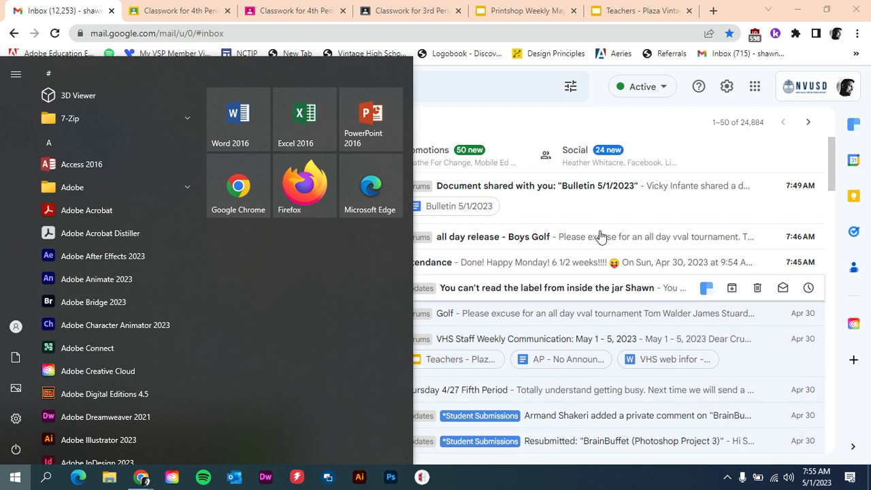
pyautogui.click(426, 450)
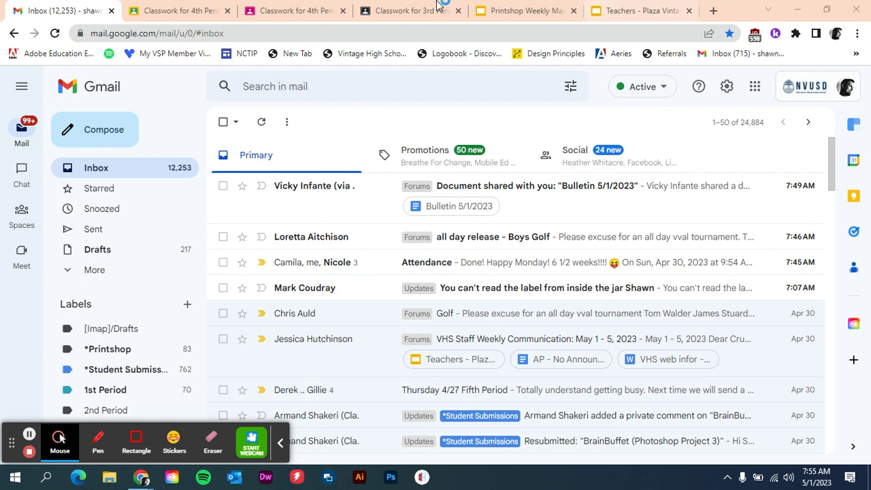
pyautogui.click(193, 8)
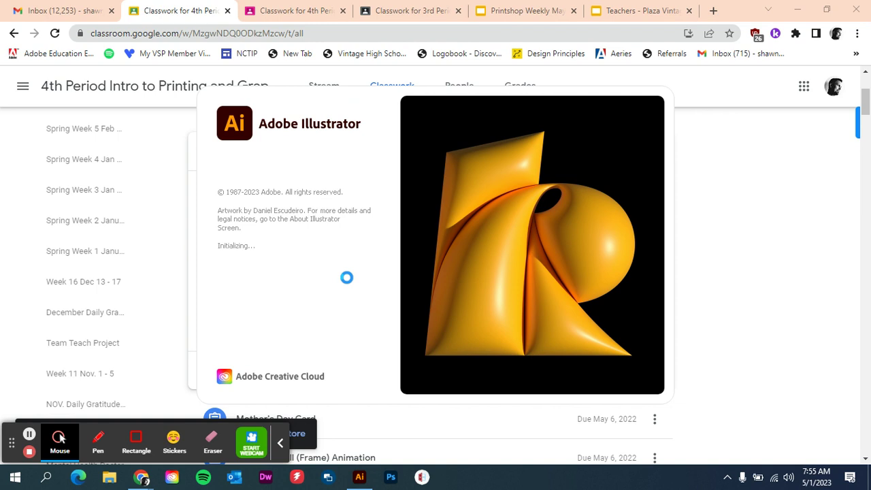
# Recheck the 650px x 250px, 300-resolution assignment specs, then bring Illustrator's home screen forward
pyautogui.click(707, 159)
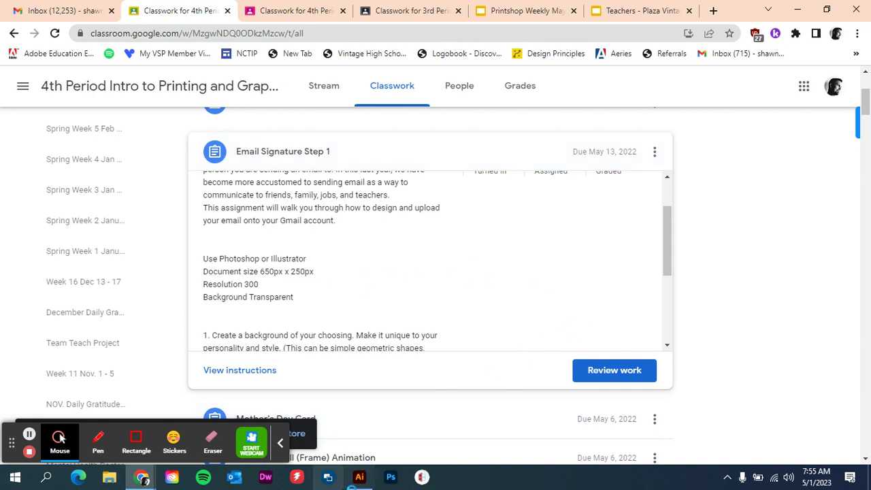
pyautogui.click(361, 478)
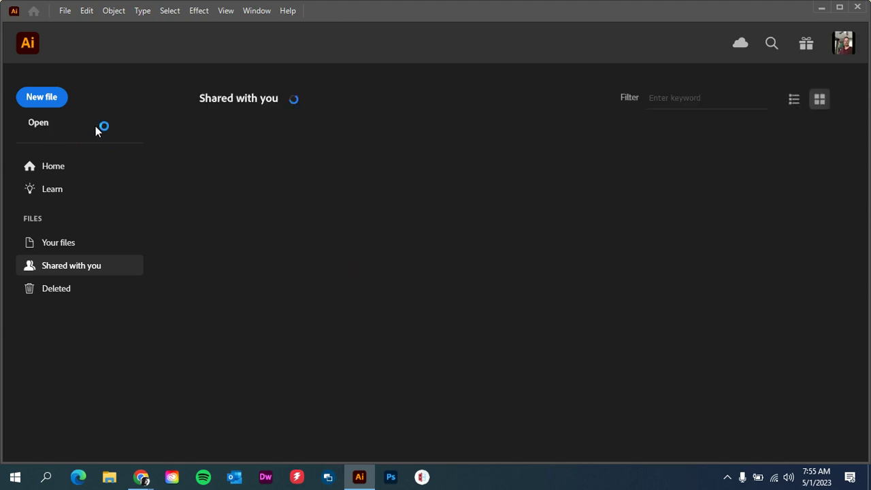
# Create a new document in Pixels, 650 wide by 250 tall, with 1 artboard
pyautogui.click(44, 99)
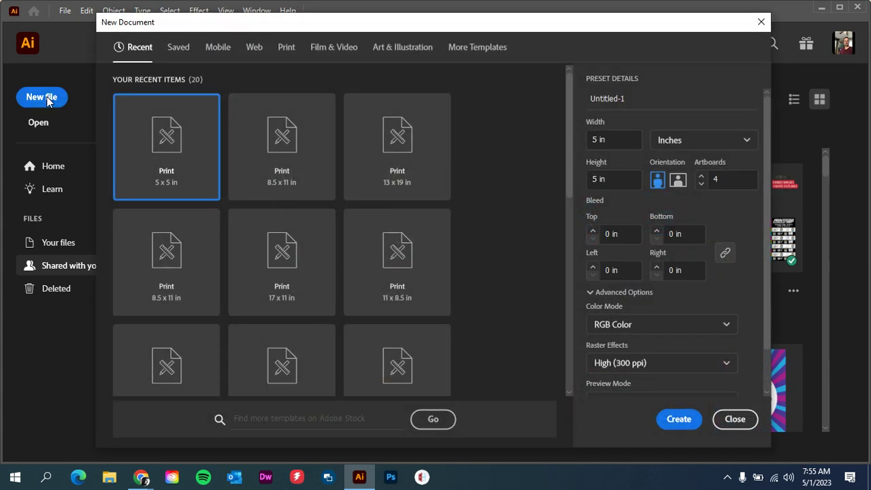
pyautogui.click(167, 124)
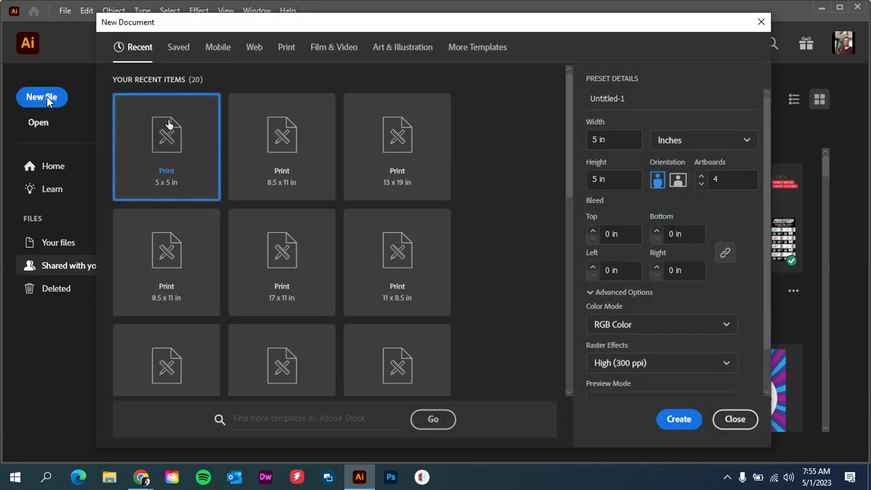
pyautogui.click(678, 140)
pyautogui.click(711, 162)
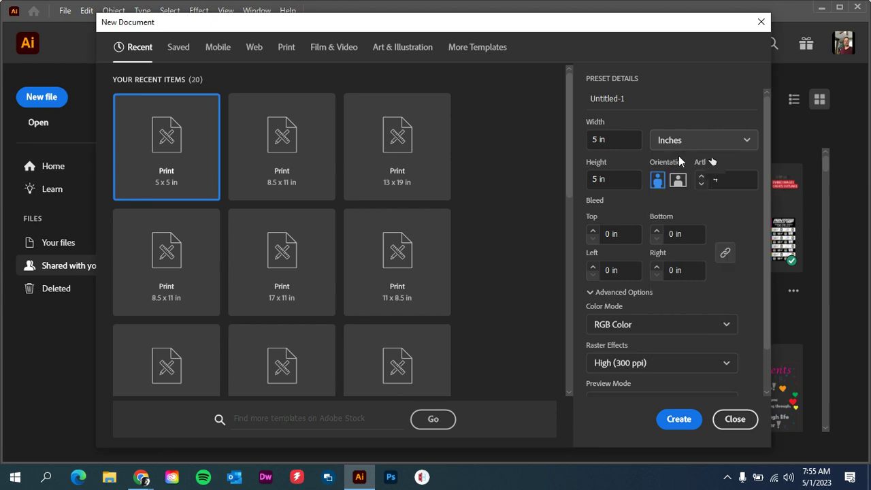
pyautogui.click(628, 139)
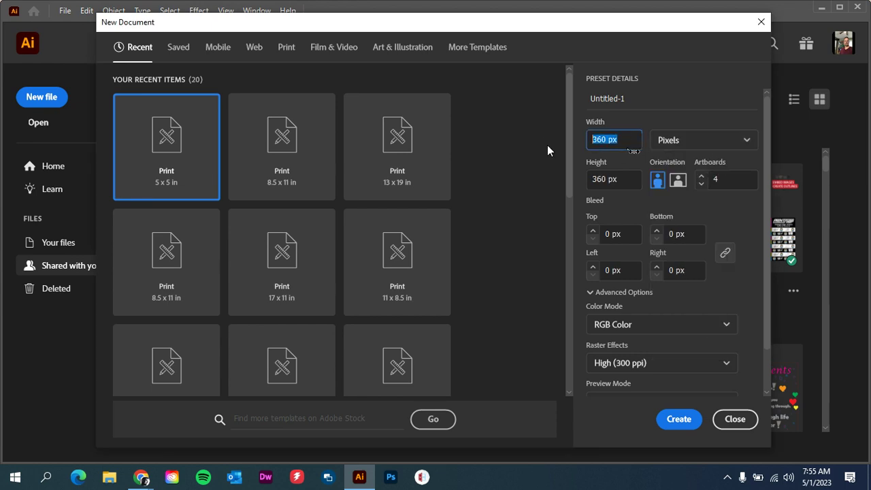
pyautogui.write('650')
pyautogui.click(617, 179)
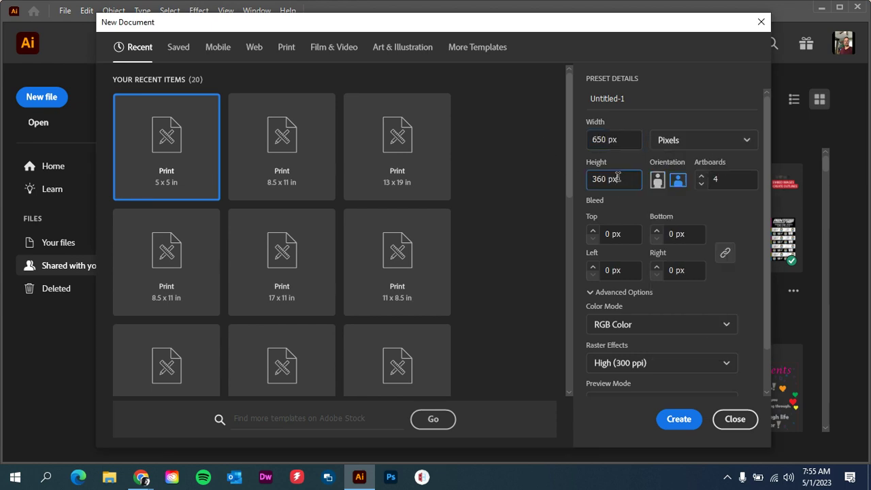
pyautogui.moveTo(617, 179); pyautogui.dragTo(569, 183)
pyautogui.write('250')
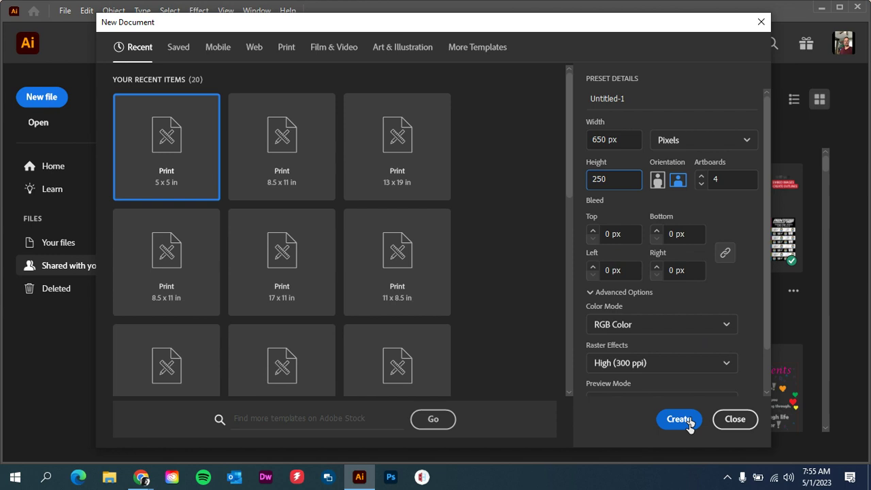
pyautogui.click(701, 185)
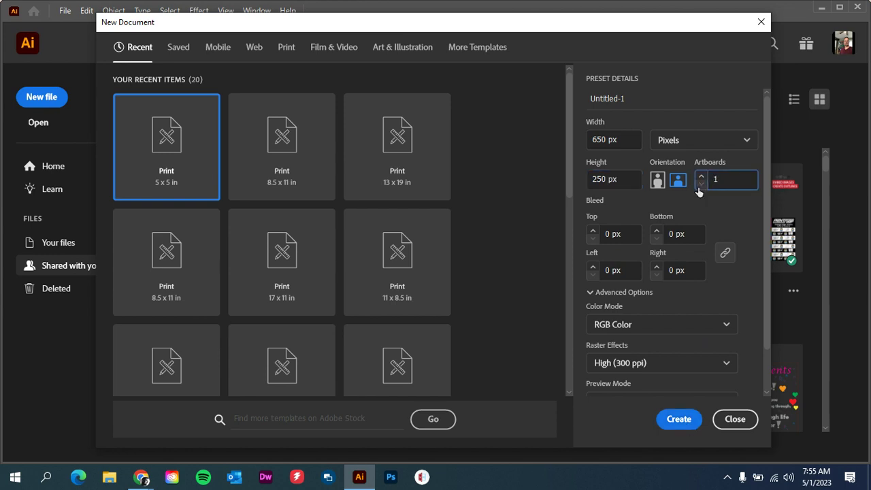
pyautogui.click(678, 419)
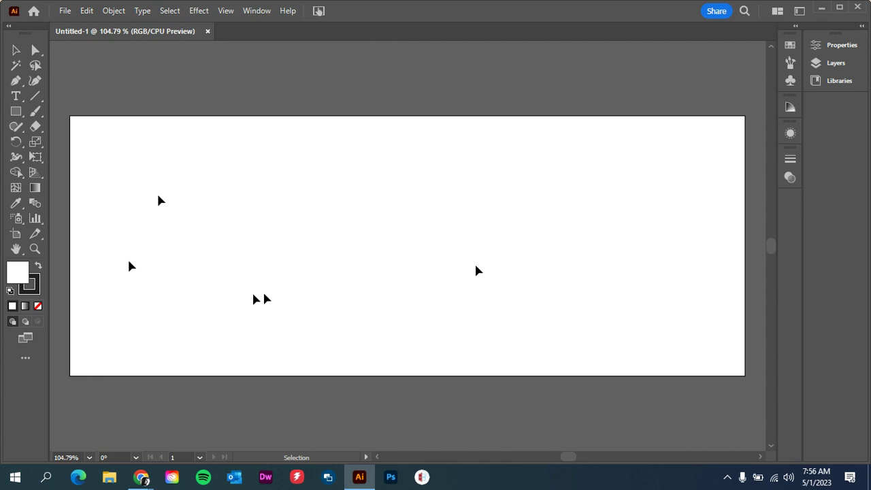
# Add a text block left of the artboard centre with lines Name, Vintage HS Student, Napa
pyautogui.click(19, 98)
pyautogui.click(297, 212)
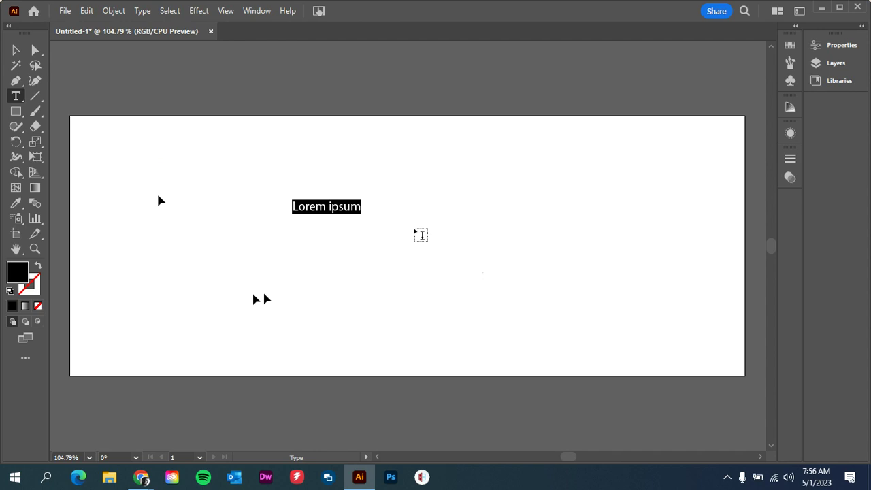
pyautogui.write('Name')
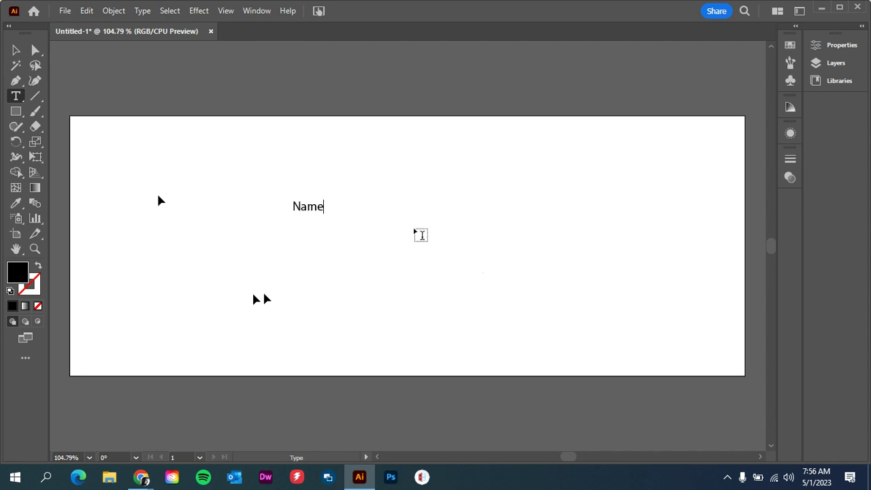
pyautogui.press('Return')
pyautogui.write('Vintage H')
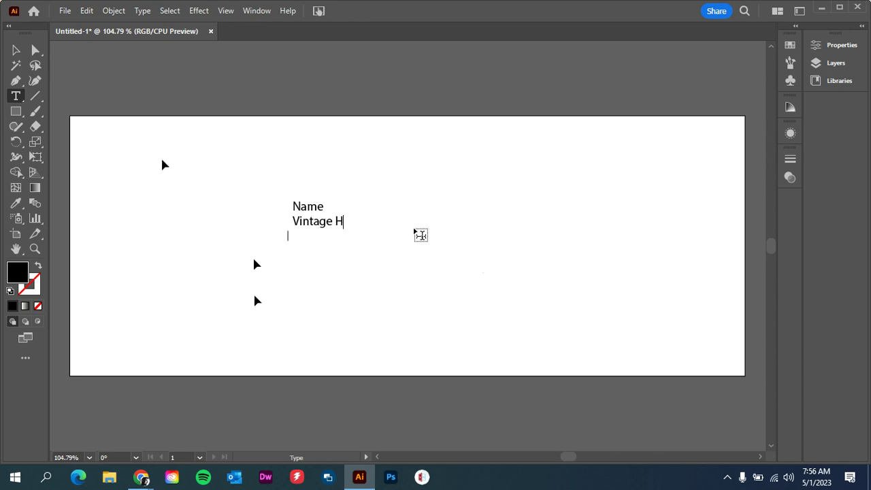
pyautogui.write('S Student')
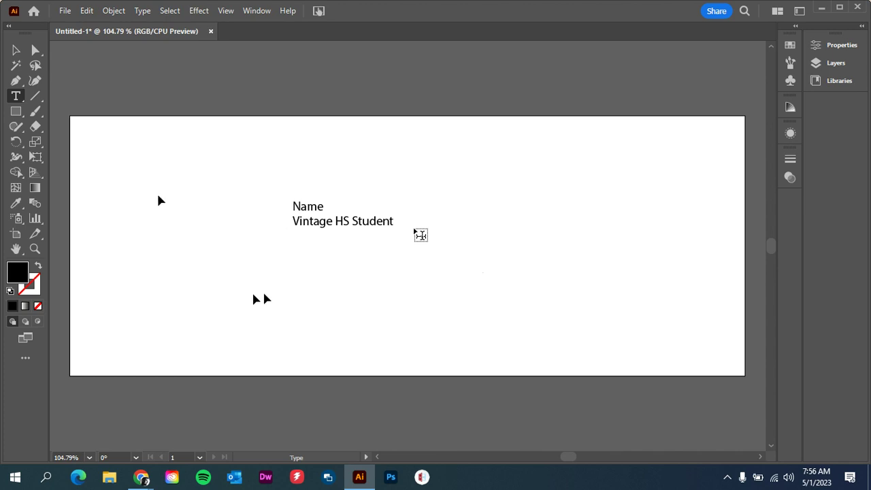
pyautogui.press('Return')
pyautogui.write('Napa')
# Add Social, Phone and Website lines below Napa, then select the finished text block
pyautogui.press('Return')
pyautogui.write('Social')
pyautogui.press('Return')
pyautogui.write('Phone')
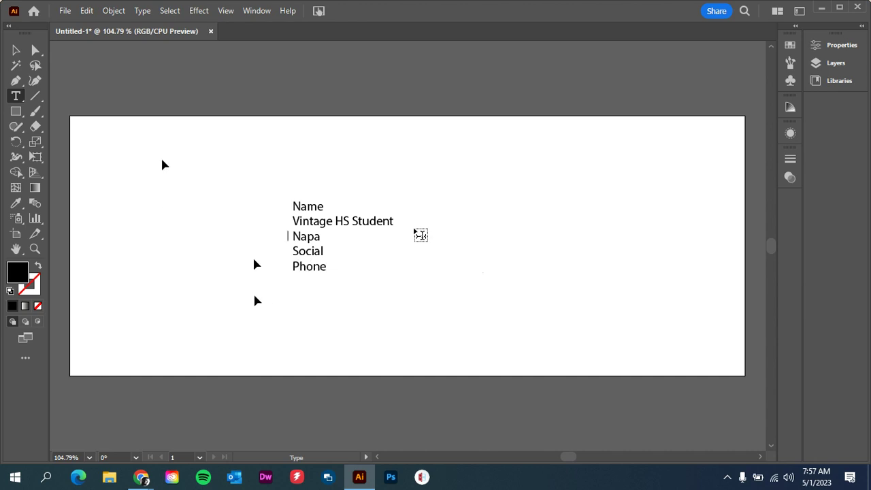
pyautogui.press('Return')
pyautogui.write('Website')
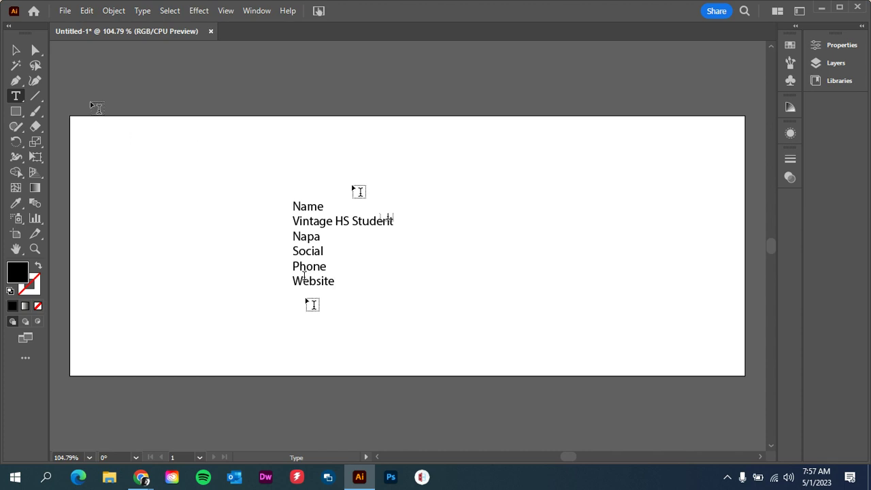
pyautogui.click(16, 50)
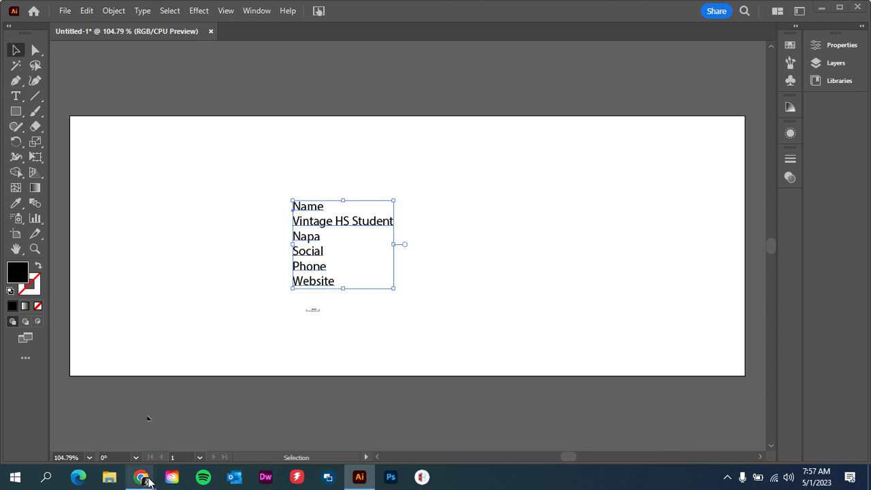
# Switch from the Classroom page to Gmail and start a new message showing the signature
pyautogui.moveTo(141, 477)
pyautogui.click(116, 420)
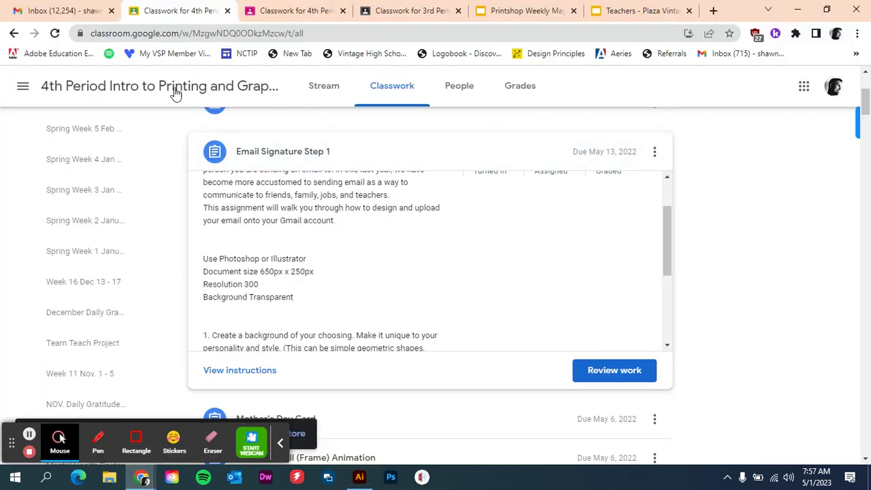
pyautogui.click(82, 11)
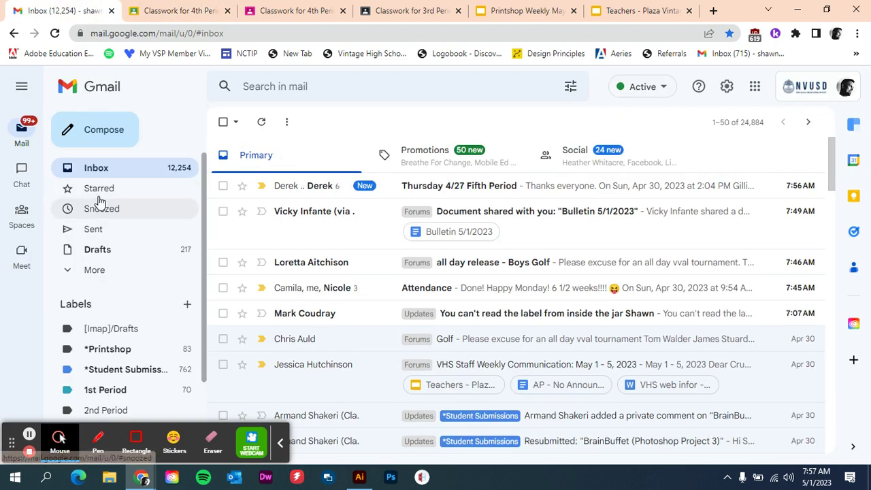
pyautogui.click(120, 130)
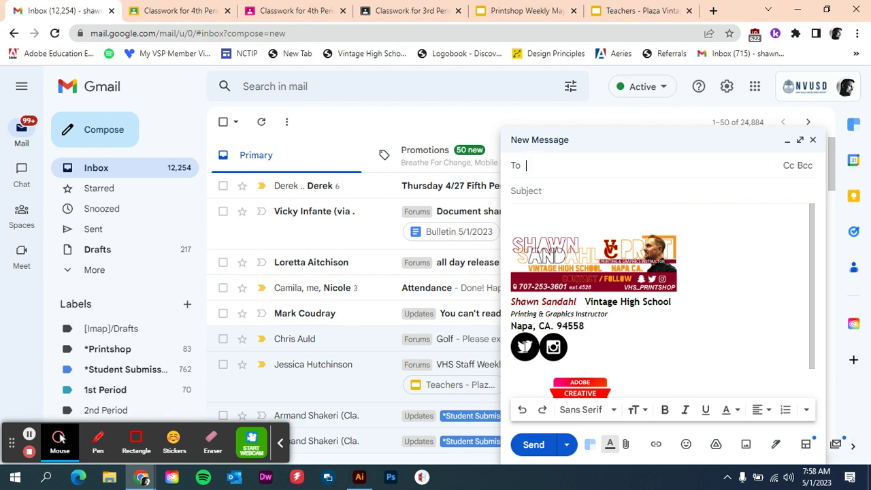
# Check the Twitter and Instagram icon links in the example signature, then close the draft
pyautogui.click(524, 348)
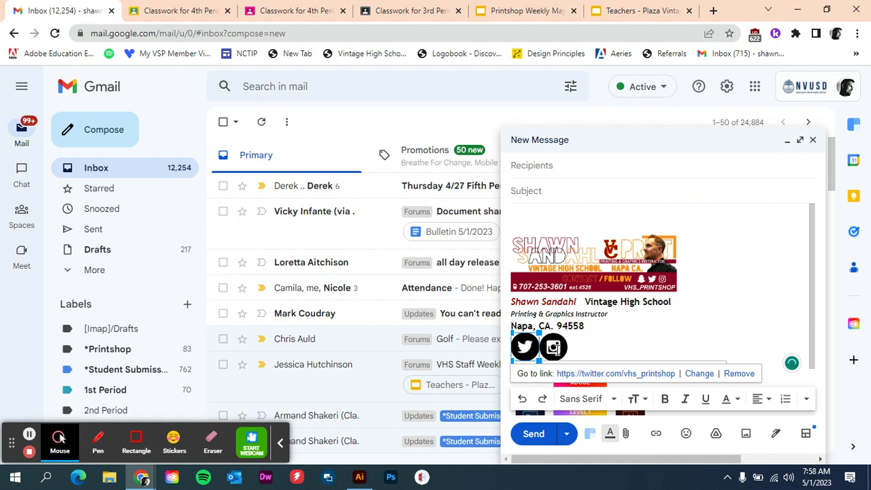
pyautogui.click(555, 349)
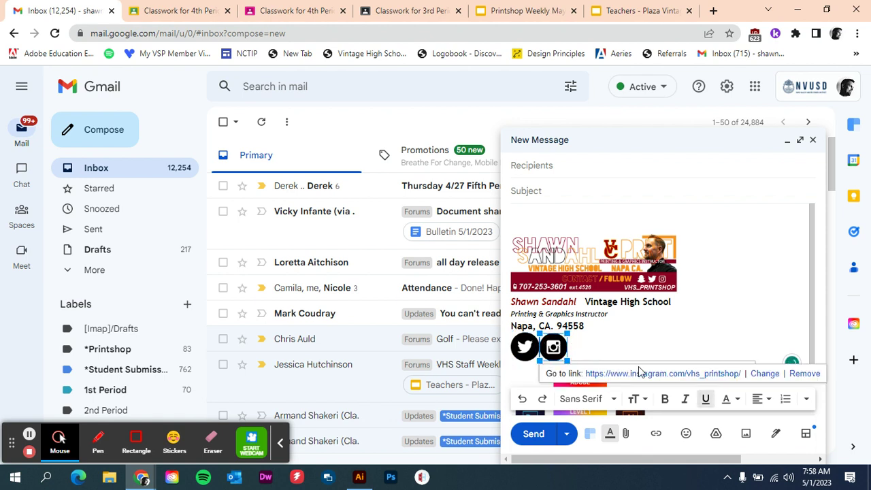
pyautogui.click(528, 348)
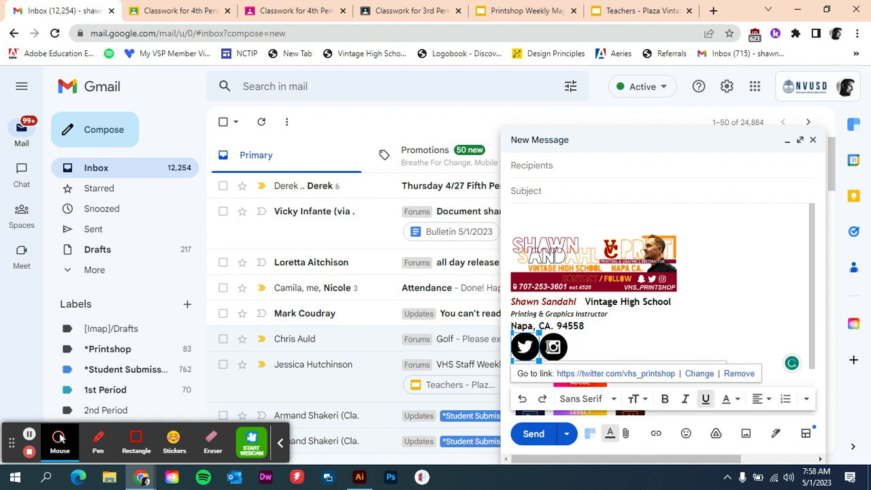
pyautogui.click(601, 342)
pyautogui.scroll(-1, 601, 342)
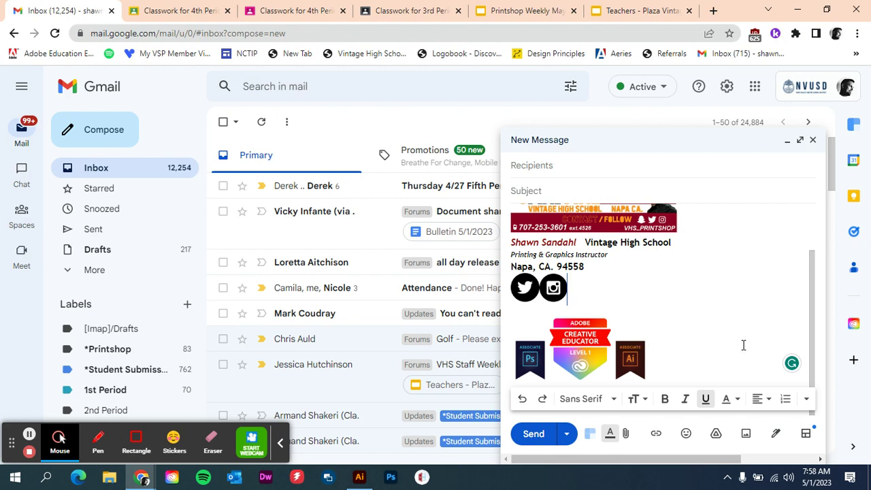
pyautogui.scroll(2, 718, 331)
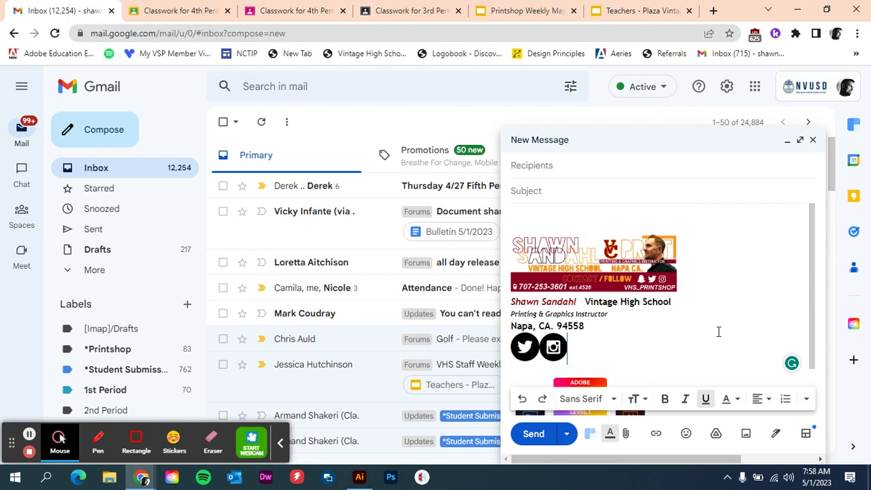
pyautogui.click(812, 141)
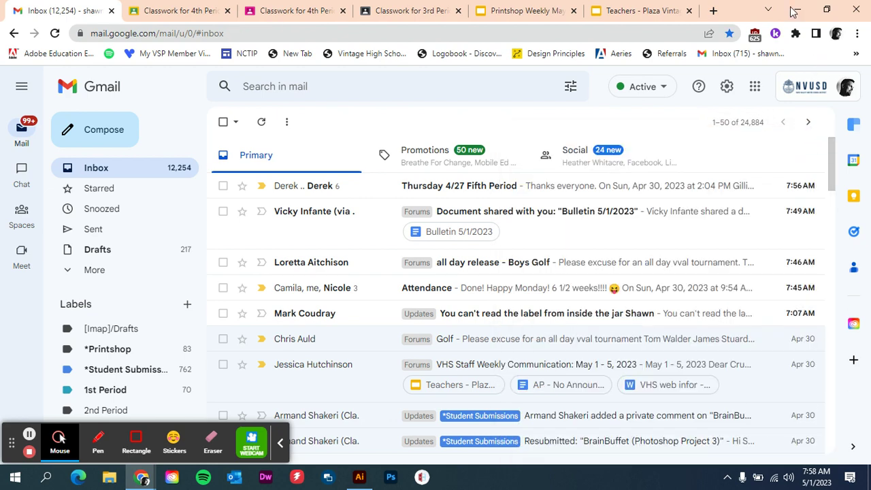
# Move the six-line text block to the artboard's upper right, then minimize Illustrator
pyautogui.click(797, 10)
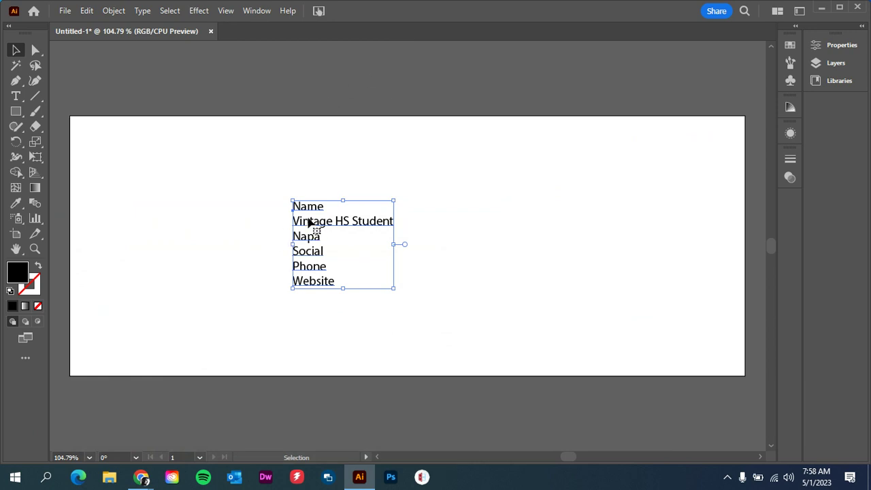
pyautogui.moveTo(311, 224); pyautogui.dragTo(454, 179)
pyautogui.click(187, 215)
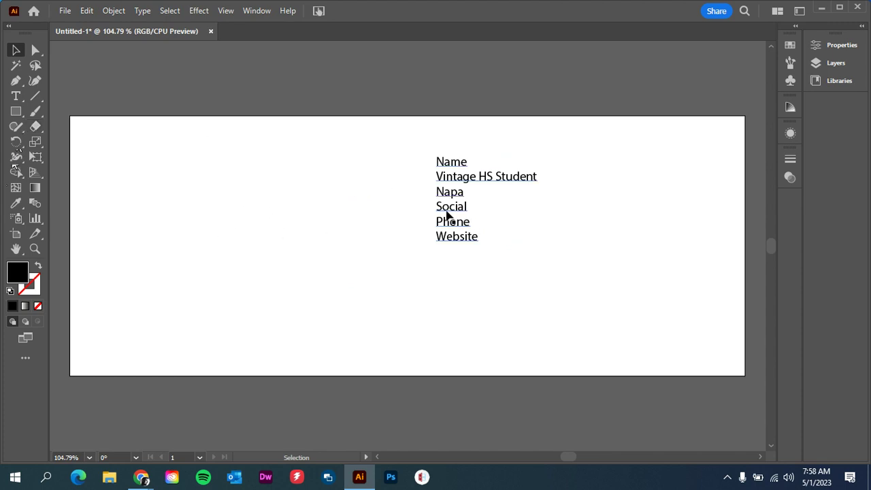
pyautogui.click(447, 217)
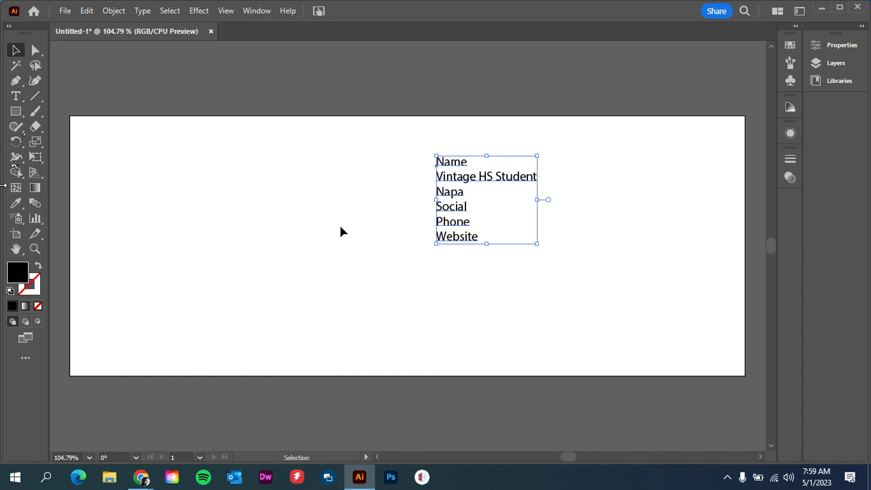
pyautogui.click(821, 8)
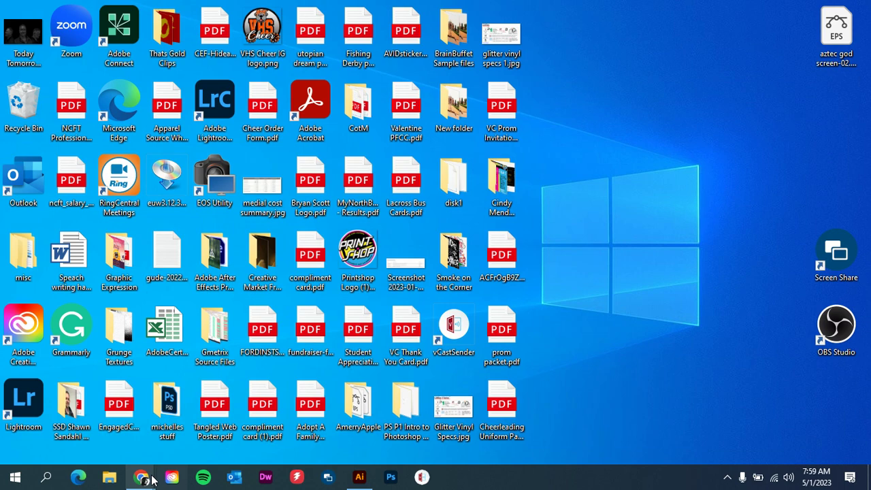
# Reopen Chrome on the Classroom Classwork page and scroll to the assignment's seven steps and attachments
pyautogui.moveTo(151, 480)
pyautogui.click(129, 395)
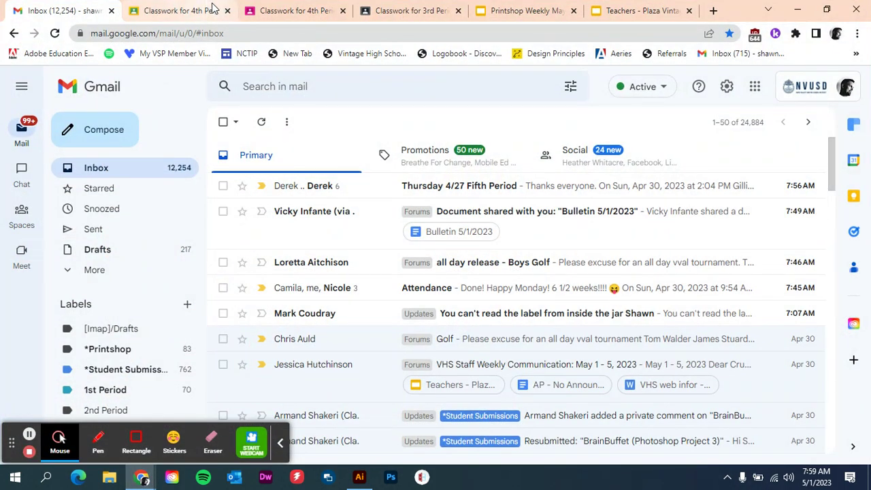
pyautogui.click(213, 10)
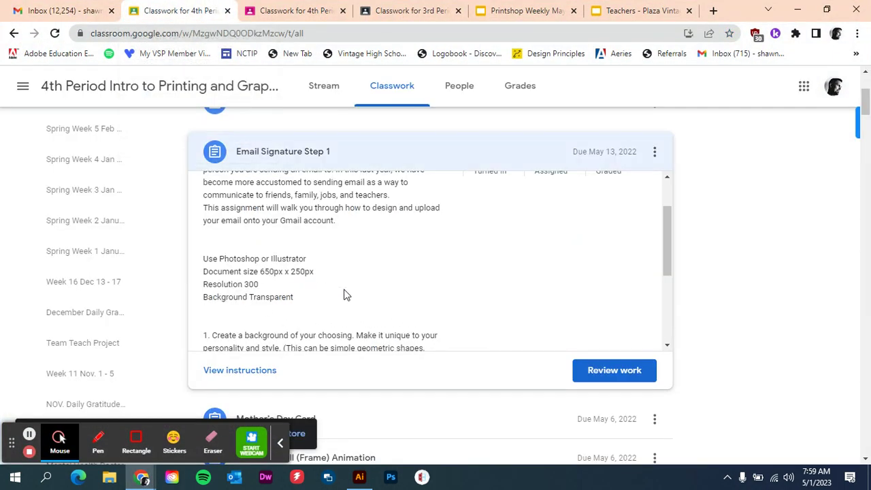
pyautogui.scroll(-3, 350, 286)
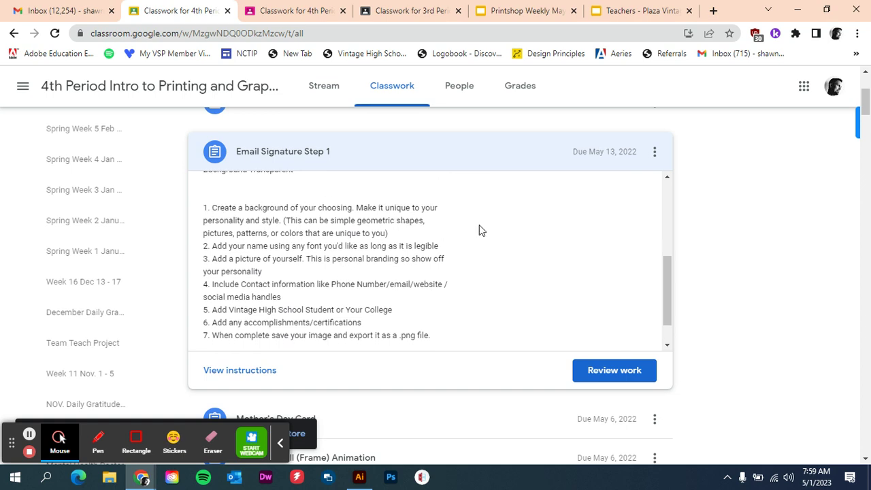
pyautogui.scroll(-2, 475, 231)
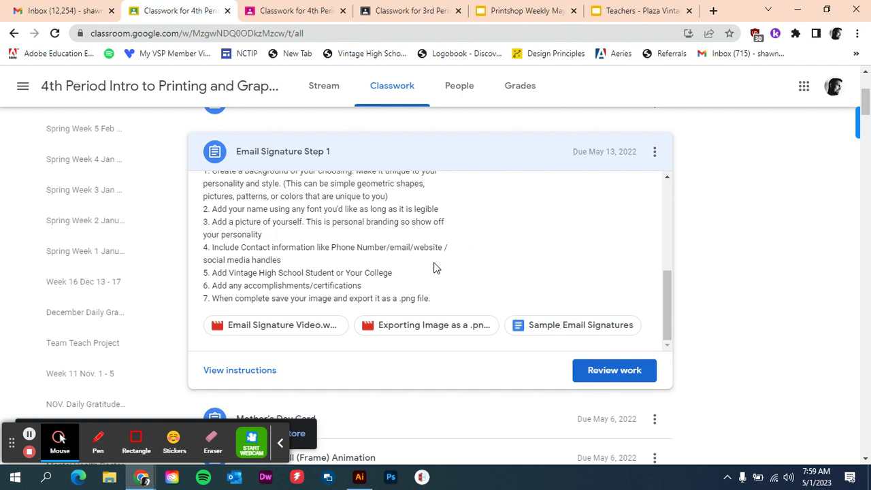
pyautogui.scroll(-1, 434, 268)
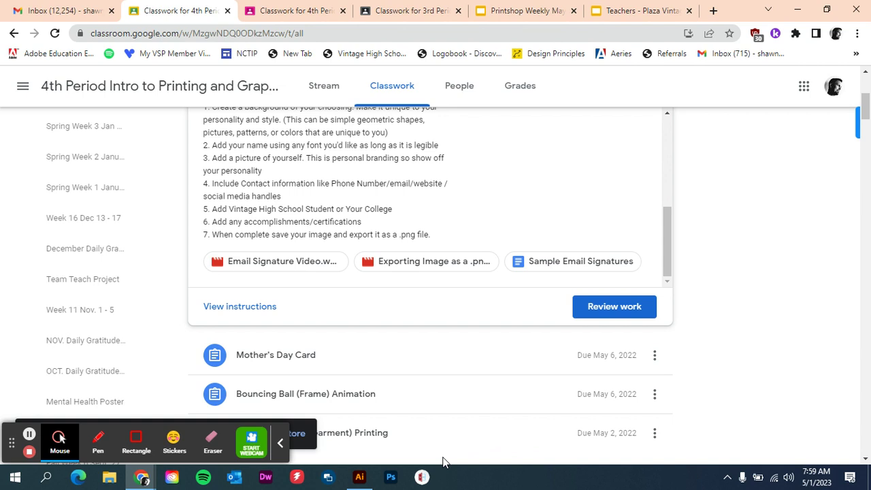
pyautogui.moveTo(368, 468)
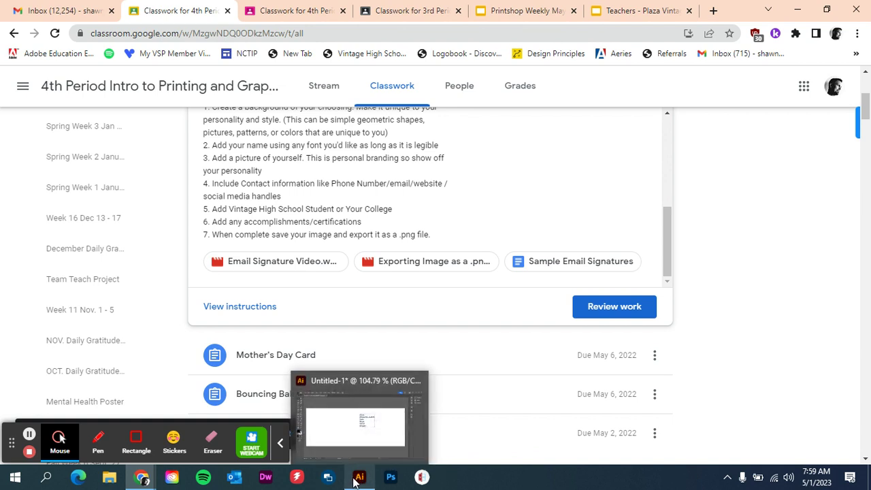